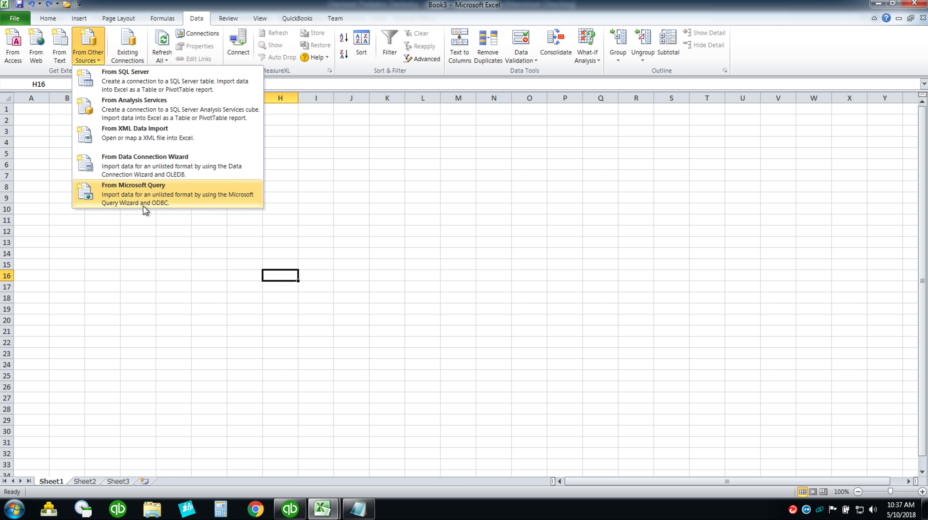
Pick DENTAL as the Microsoft Query data source and sign in with the database user ID and password.
left_click(137, 191)
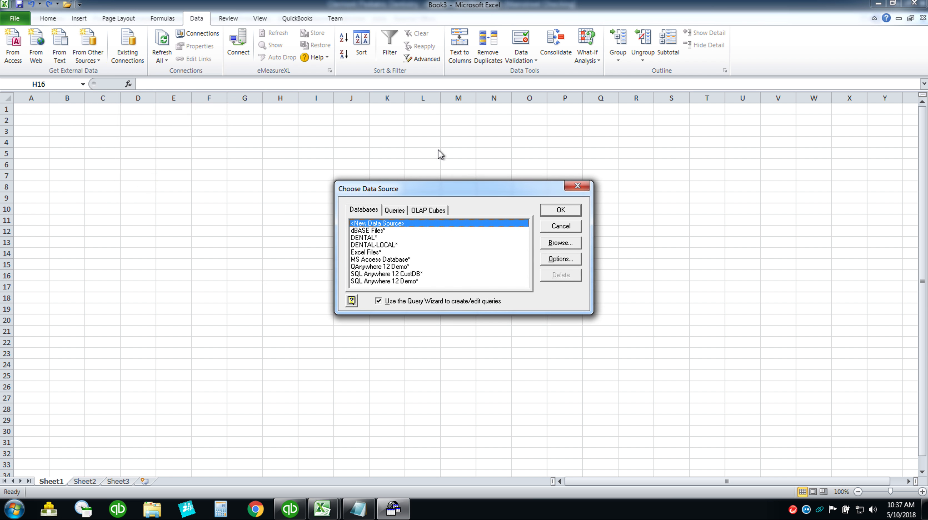
left_click(364, 238)
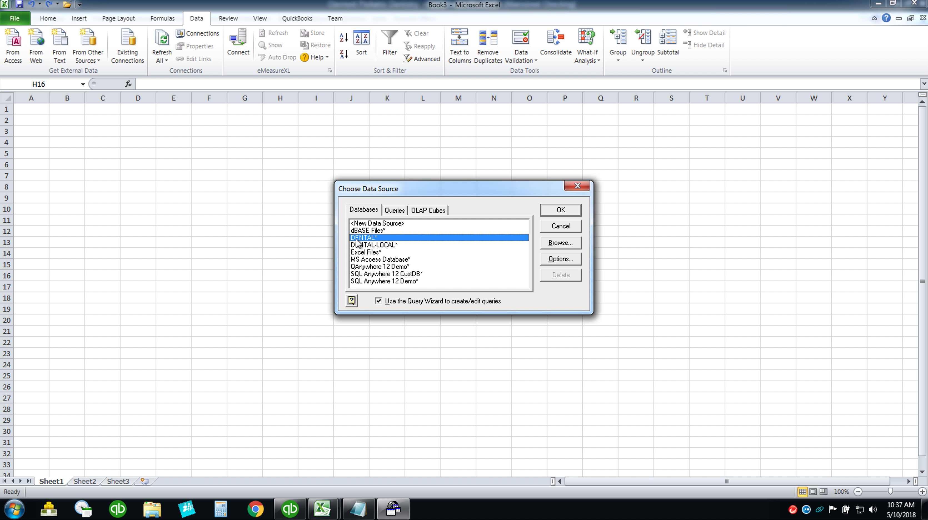
left_click(561, 211)
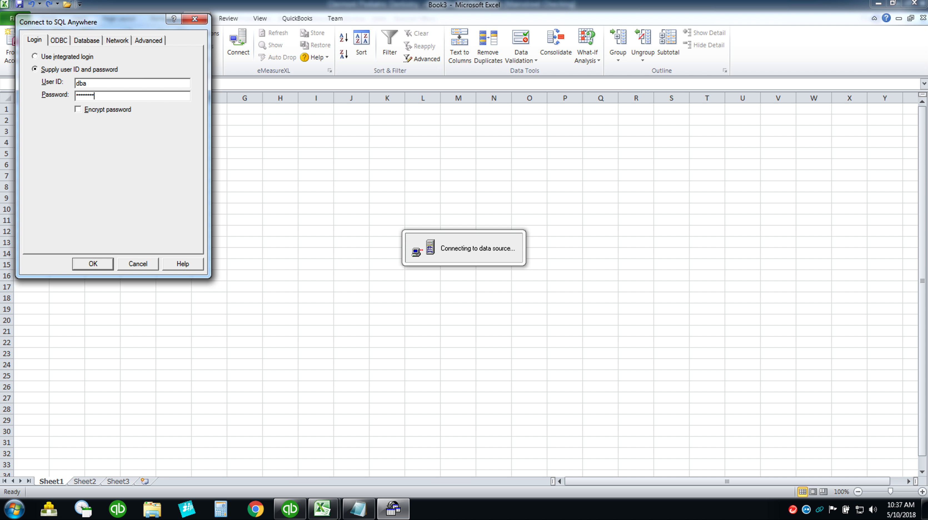
left_click(88, 265)
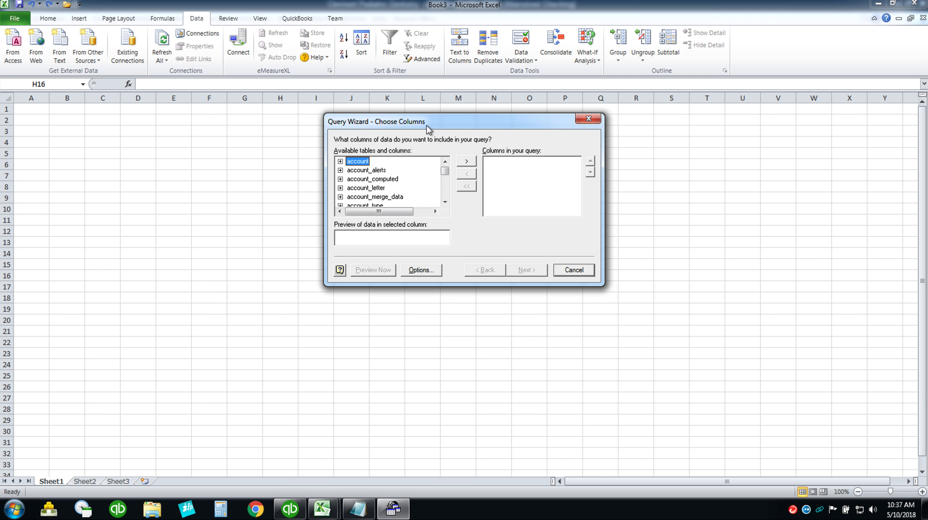
Cancel the Query Wizard, continue in Microsoft Query without adding tables, and bring up the SQL box.
left_click_drag(426, 125, 346, 129)
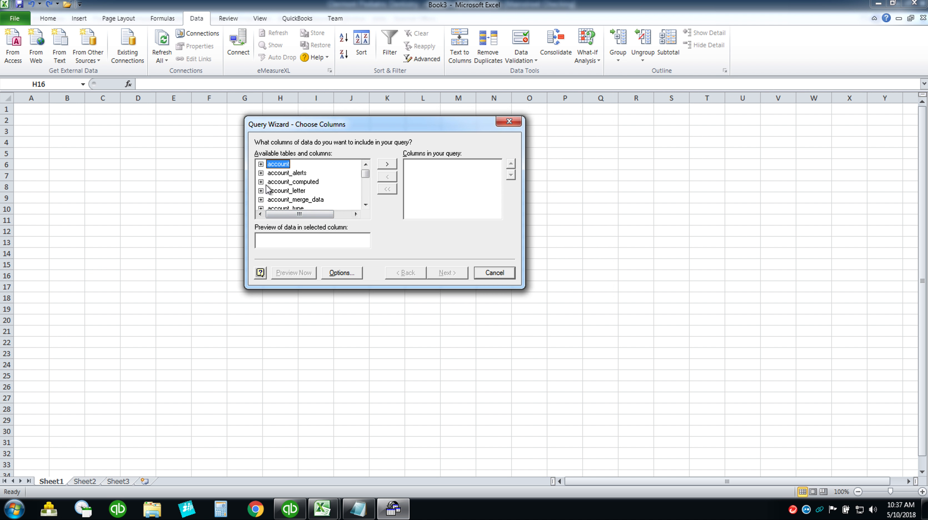
mouse_move(366, 174)
left_mouse_down()
mouse_move(367, 199)
mouse_move(364, 173)
left_mouse_up()
left_click(512, 274)
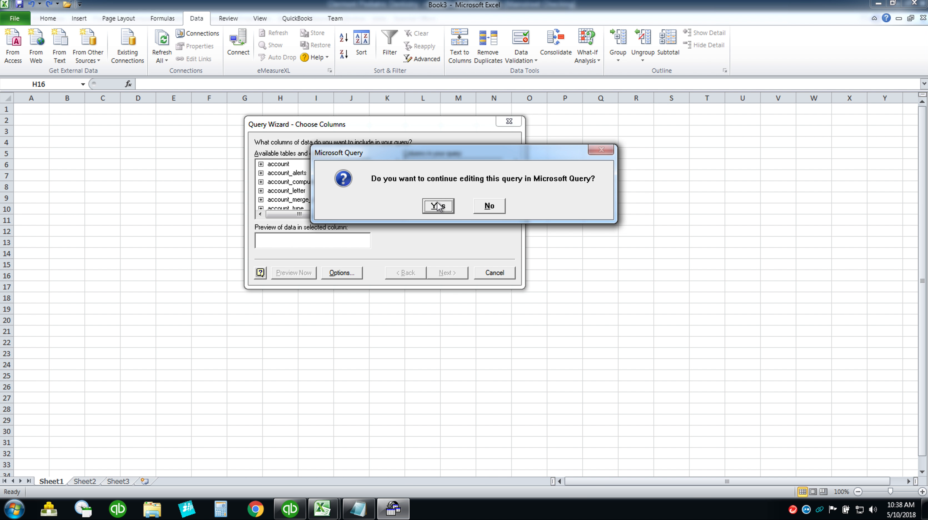
left_click(439, 203)
left_click(524, 168)
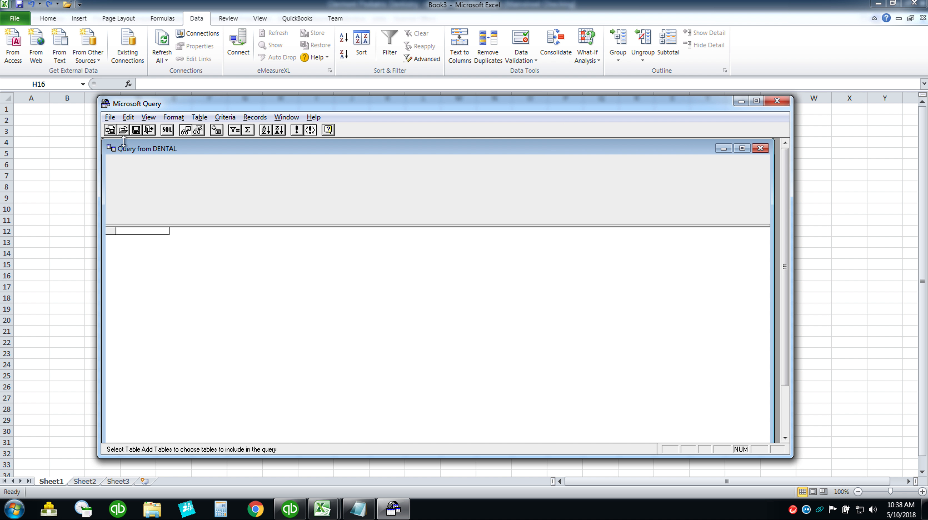
left_click(167, 130)
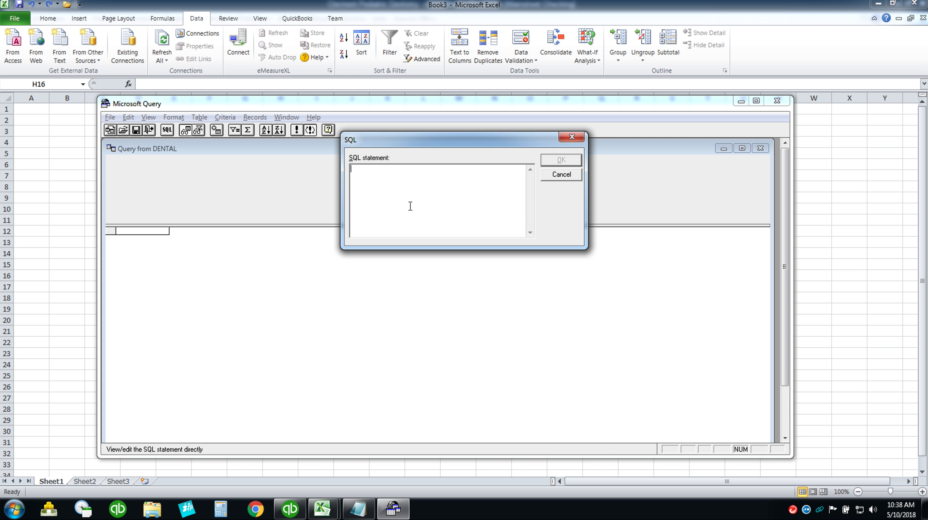
Run SELECT patient_id FROM patient WHERE birth_date = '2007-12-26', fixing the year and '='.
type("sele")
type("rom patuient where birth_date '2017-12-26")
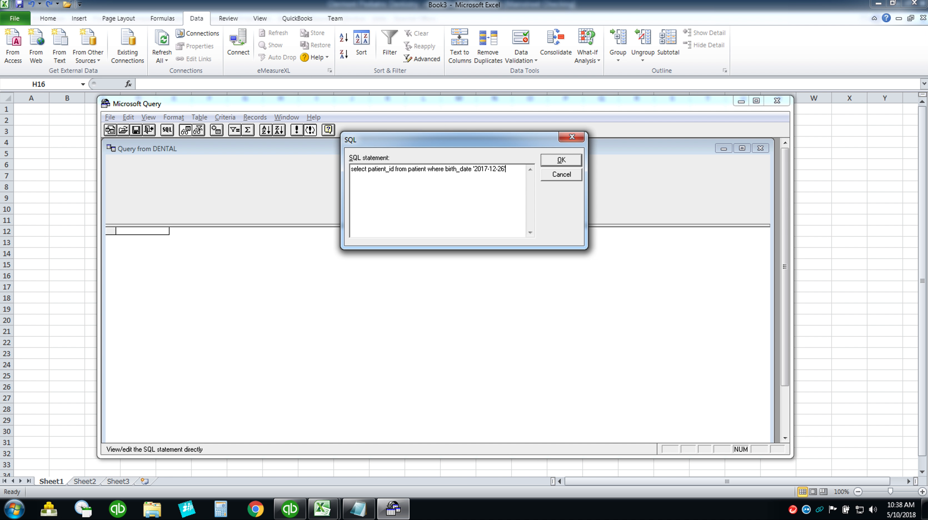
key("BackSpace")
type("0")
key("Left")
key("Left")
type("=")
left_click(560, 161)
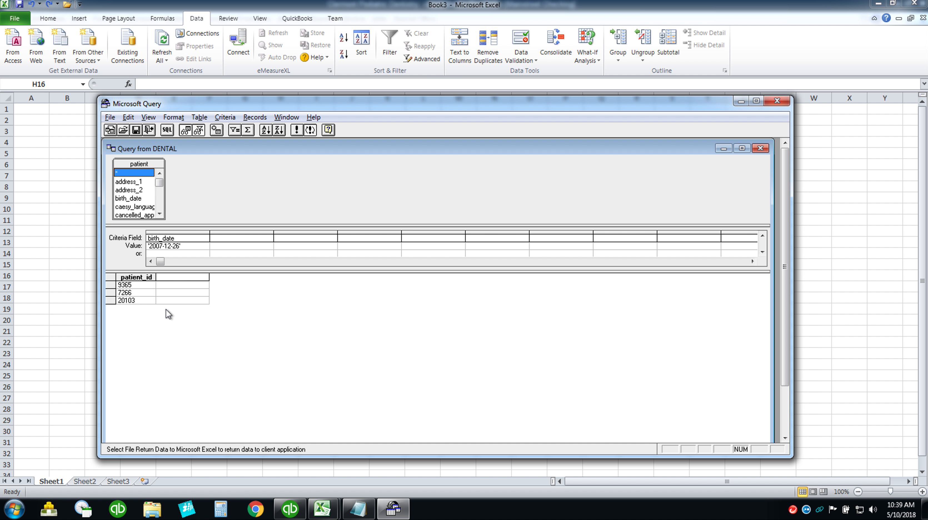
Return the query results to Excel as a table at Sheet1!$A$1.
left_click(149, 130)
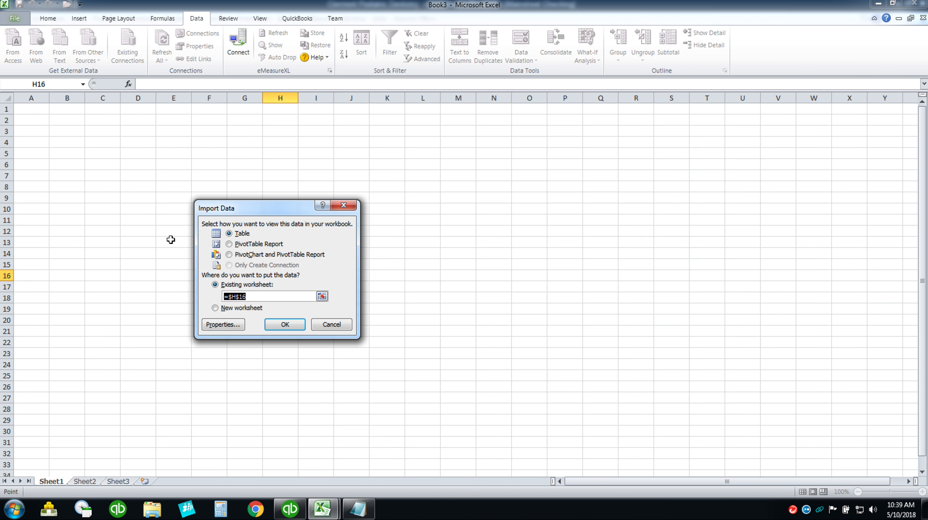
left_click(31, 109)
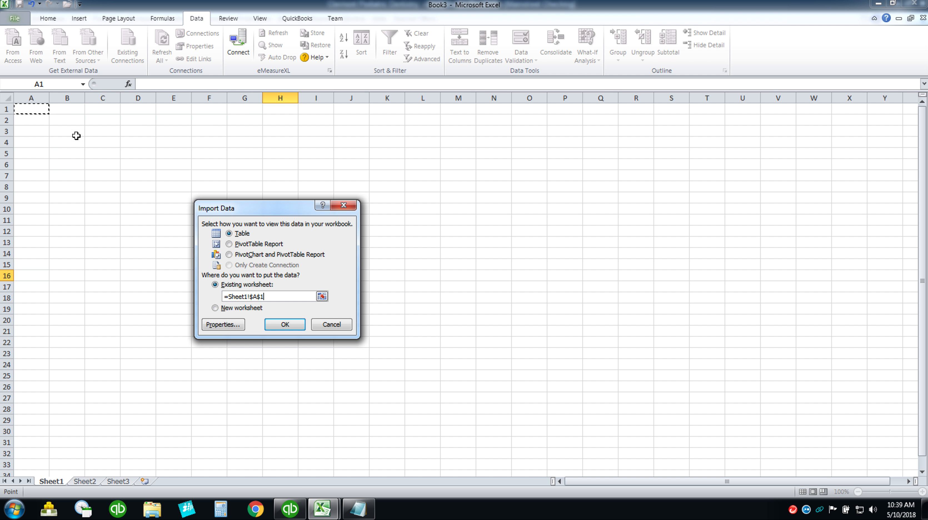
left_click(292, 325)
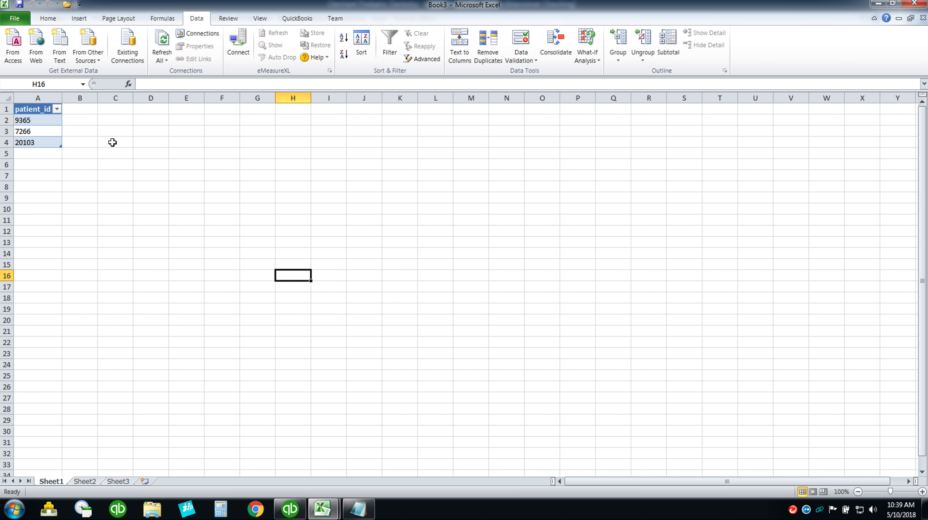
Select the patient_id header in A1 and open the table's External Data Properties.
left_click(174, 154)
left_click(44, 109)
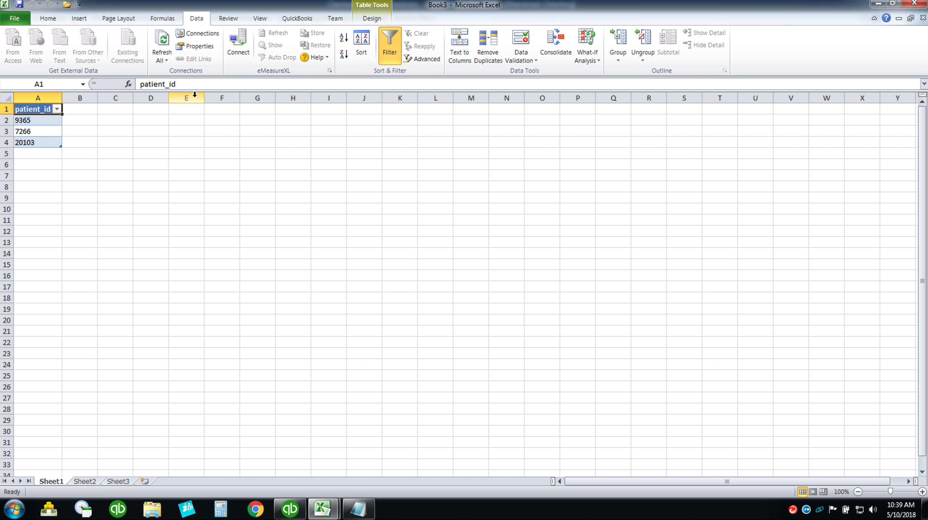
left_click(39, 131)
left_click(29, 108)
left_click(199, 47)
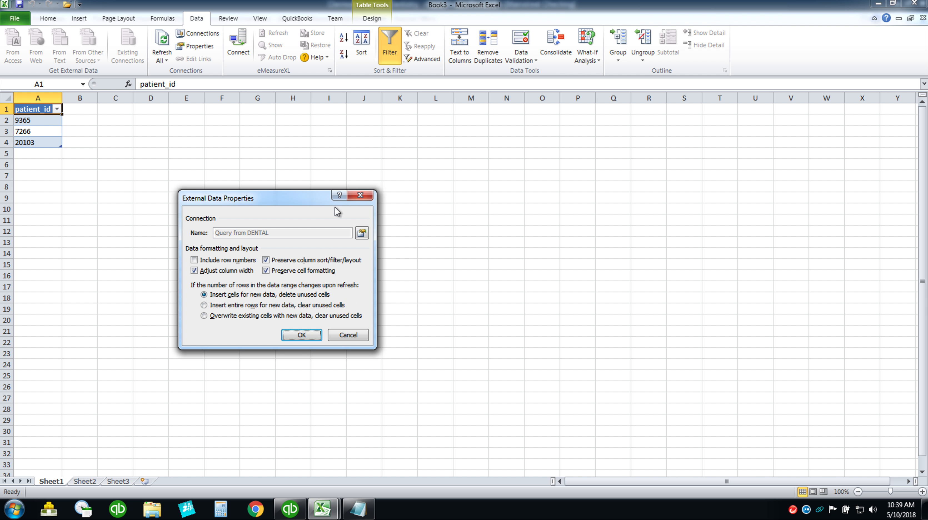
Inspect the DENTAL connection's Definition tab and SQL command text, then OK the Connection Properties.
left_click(362, 233)
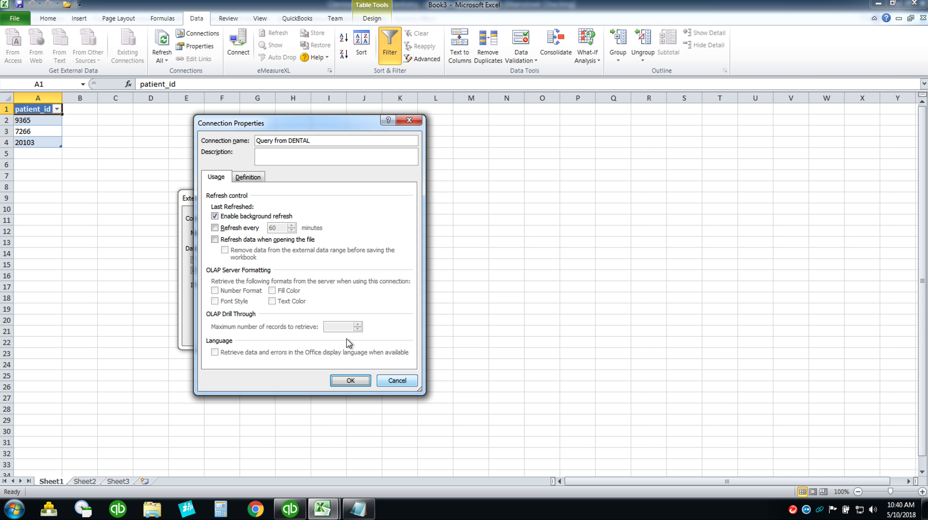
left_click(255, 177)
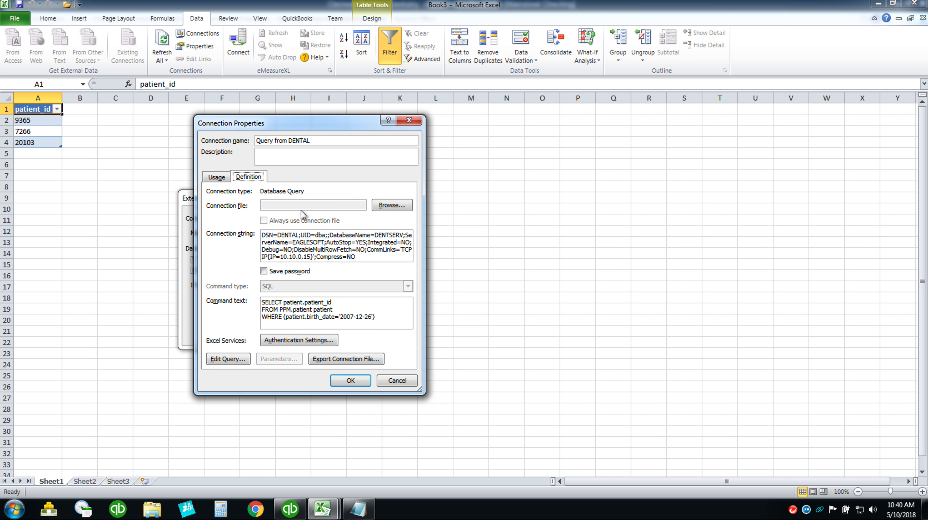
left_click(217, 177)
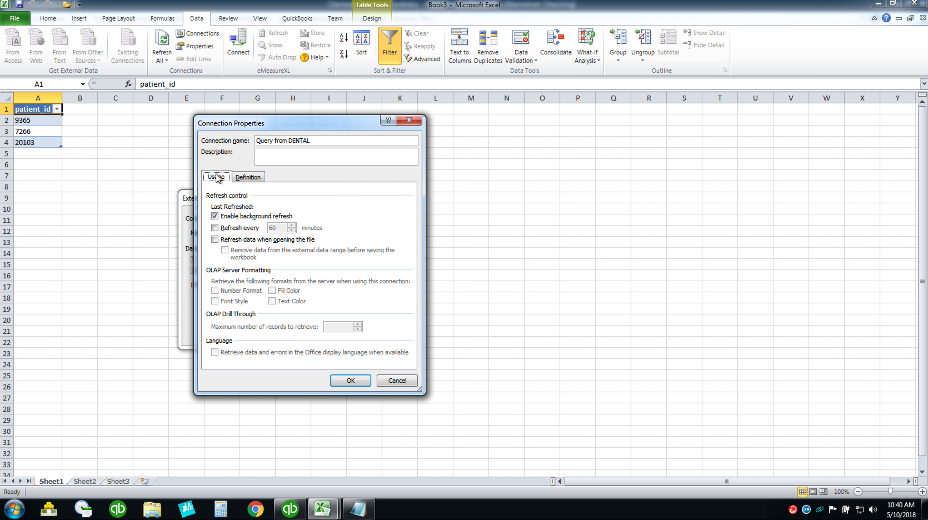
left_click(354, 380)
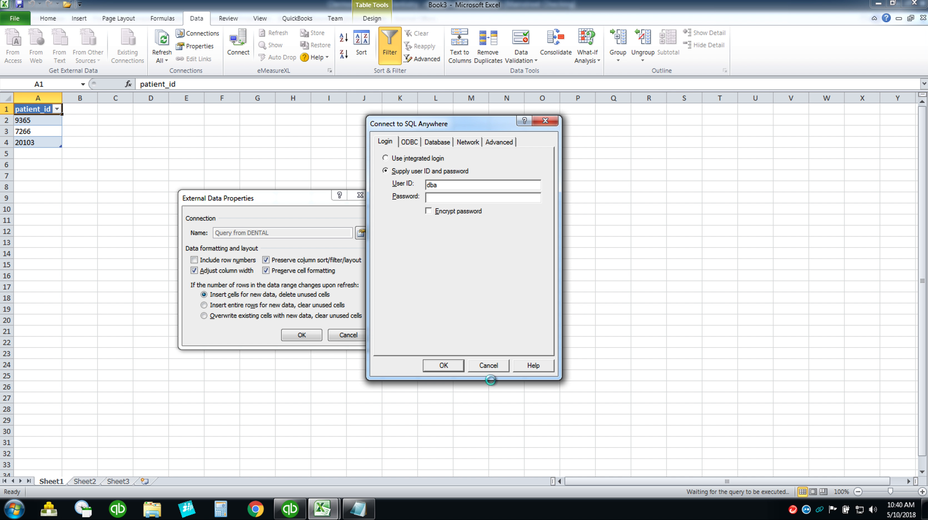
Cancel the login, dismiss the failed-refresh warning, and close External Data Properties.
left_click(488, 366)
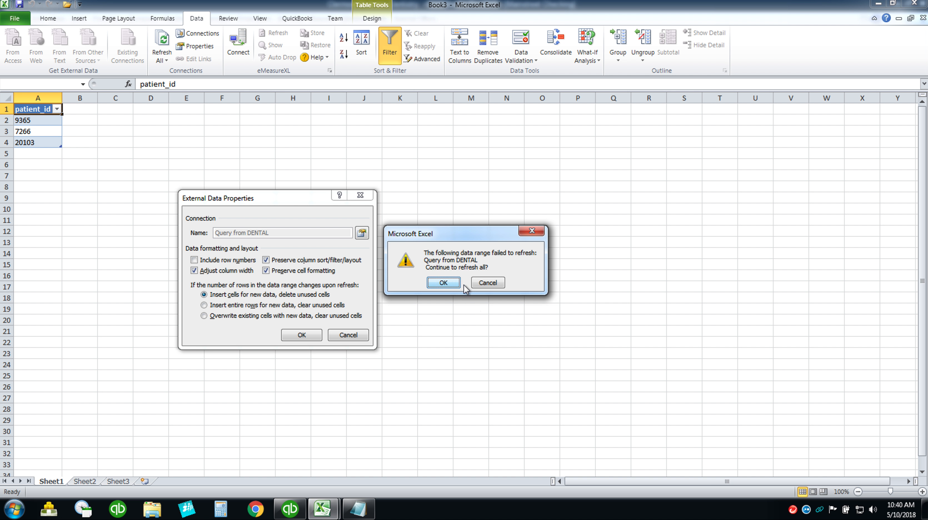
left_click(448, 285)
left_click(302, 338)
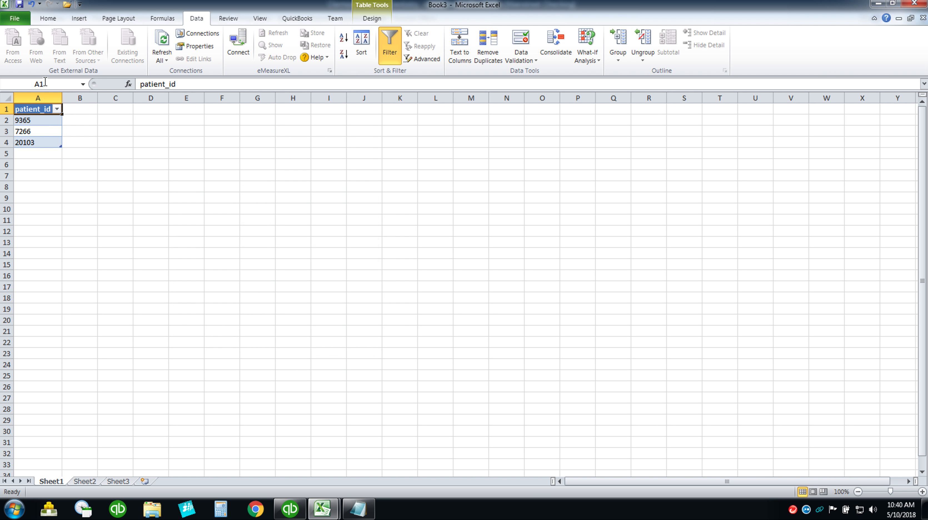
Refresh all data, entering the database password when prompted.
left_click(163, 45)
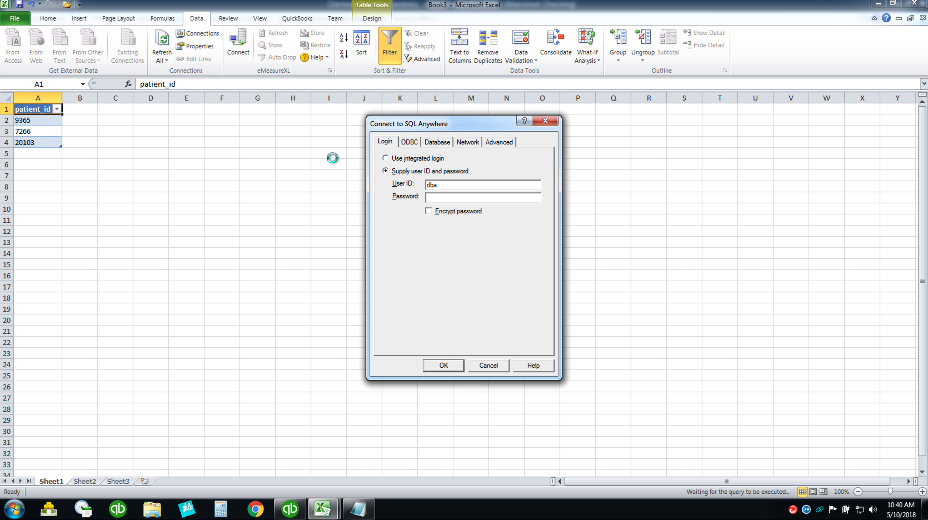
type("sql")
key("Return")
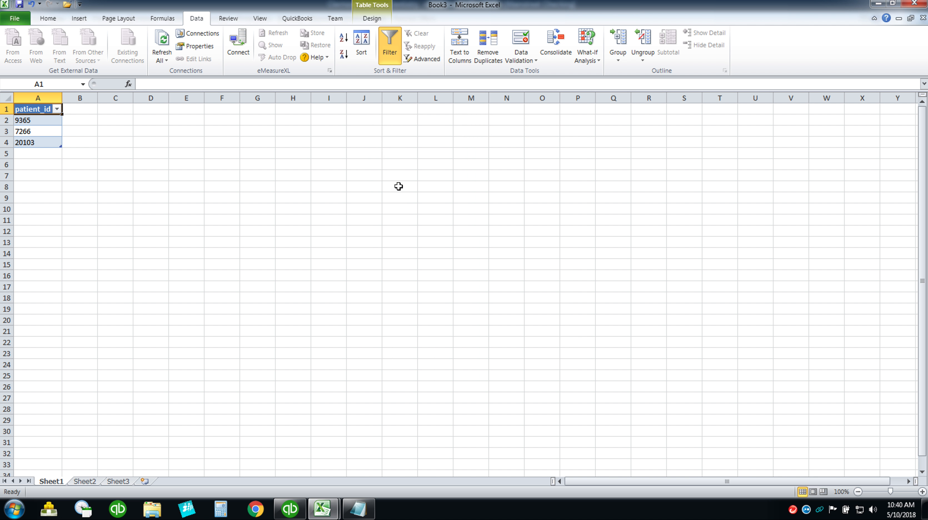